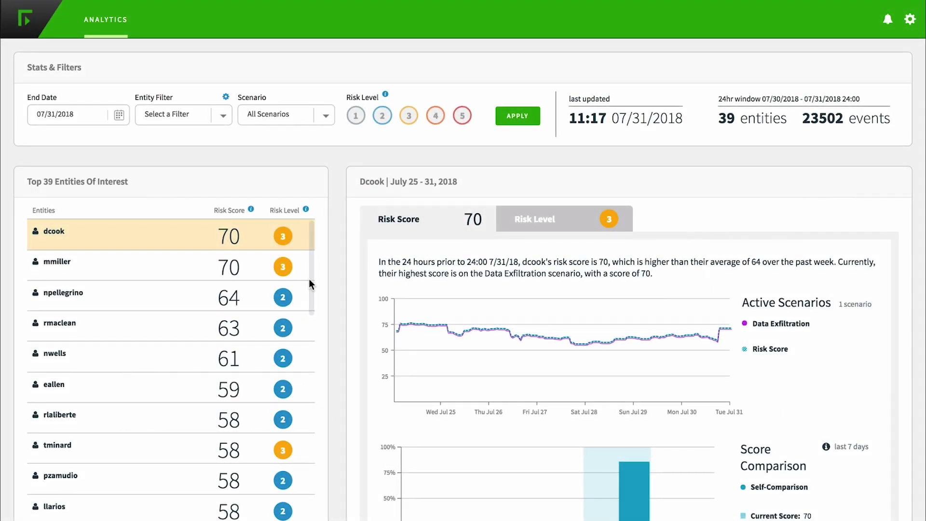
Step: Load the risk chart for the risk-score-58 user in the Top 39 Entities list
{"action": "scroll", "coordinate": [311, 274], "scroll_direction": "down", "scroll_amount": 2}
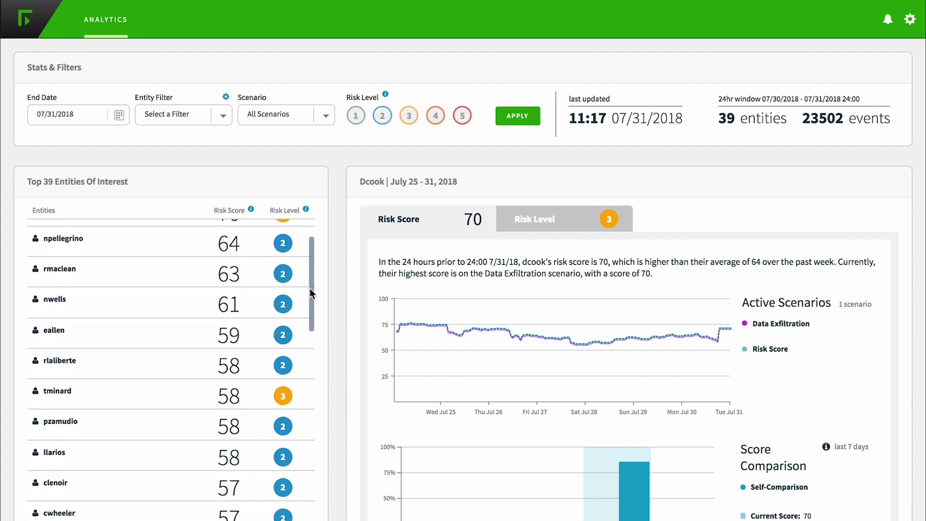
{"action": "left_click", "coordinate": [182, 410]}
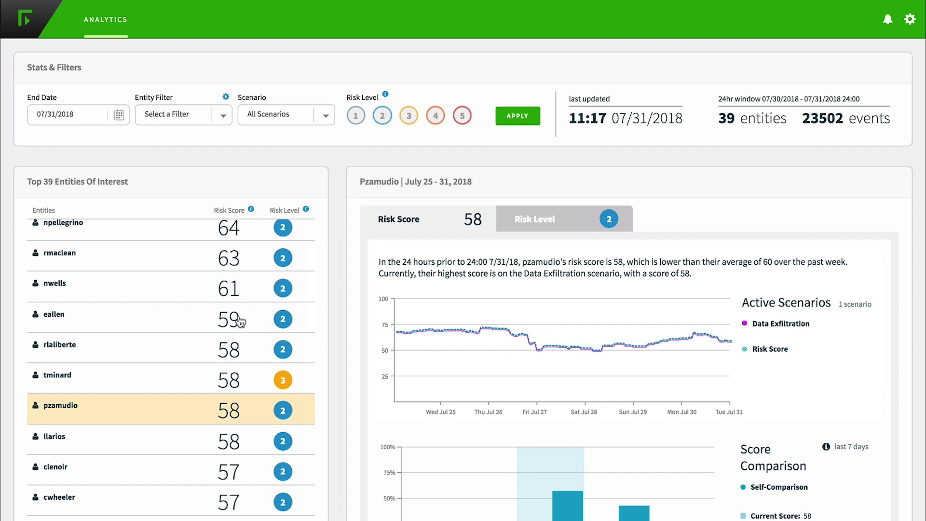
{"action": "scroll", "coordinate": [311, 293], "scroll_direction": "up", "scroll_amount": 2}
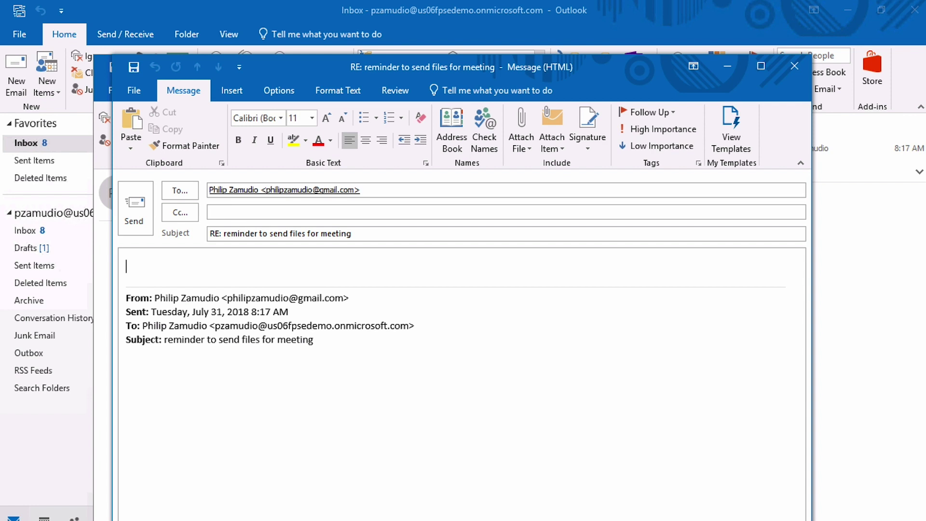
Step: Write the body 'Don't forget to change the version number' and browse to Public > RFP - Current > Acme
{"action": "type", "text": "Don't forget to change the version number"}
{"action": "left_click", "coordinate": [521, 139]}
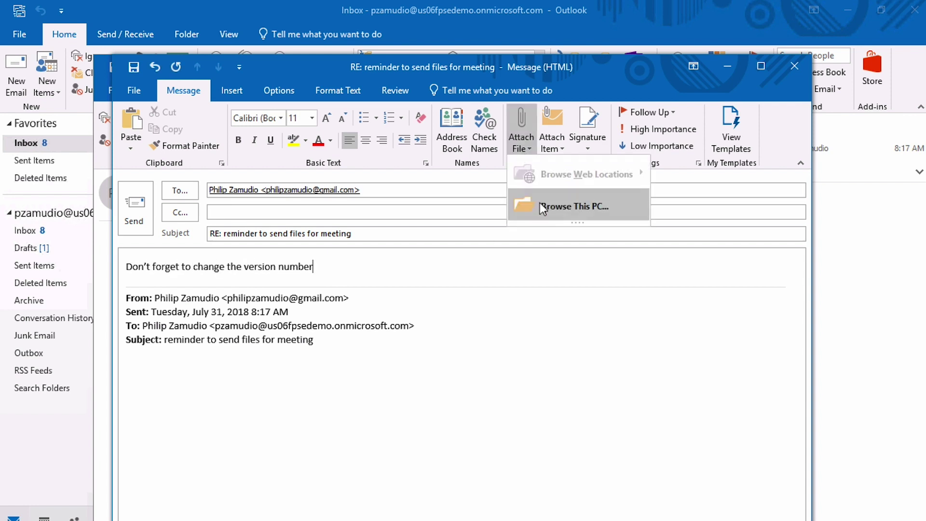
{"action": "left_click", "coordinate": [540, 204]}
{"action": "left_click", "coordinate": [166, 320]}
{"action": "scroll", "coordinate": [323, 270], "scroll_direction": "down", "scroll_amount": 5}
{"action": "double_click", "coordinate": [321, 318]}
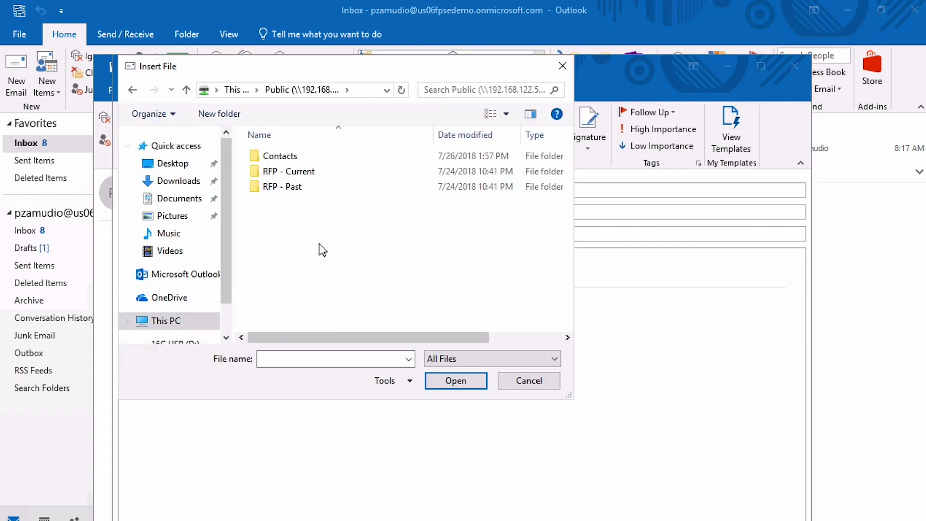
{"action": "double_click", "coordinate": [289, 182]}
{"action": "double_click", "coordinate": [322, 174]}
Step: Attach RFP - Acme- Final.pdf and RFP - Acme- v3.pdf and send the reply
{"action": "left_click", "coordinate": [330, 187]}
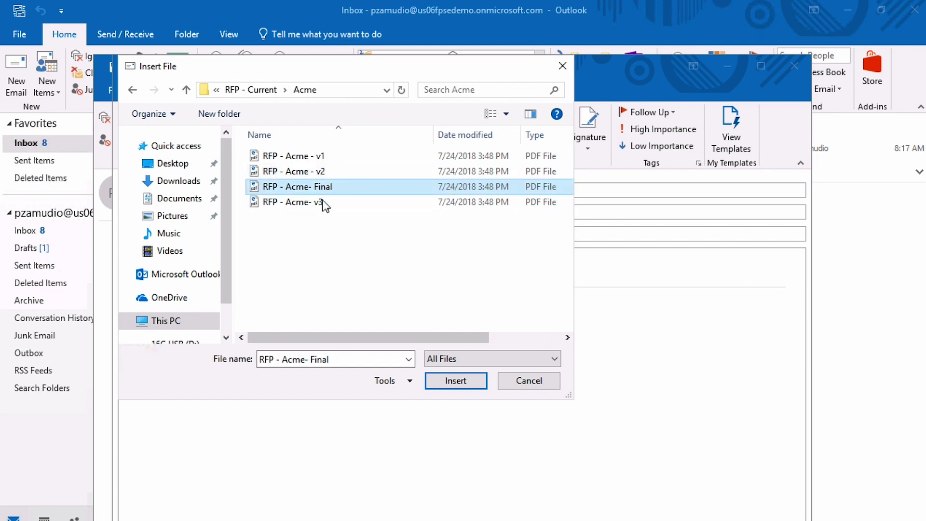
{"action": "left_click", "coordinate": [294, 201], "text": "ctrl"}
{"action": "left_click", "coordinate": [456, 380]}
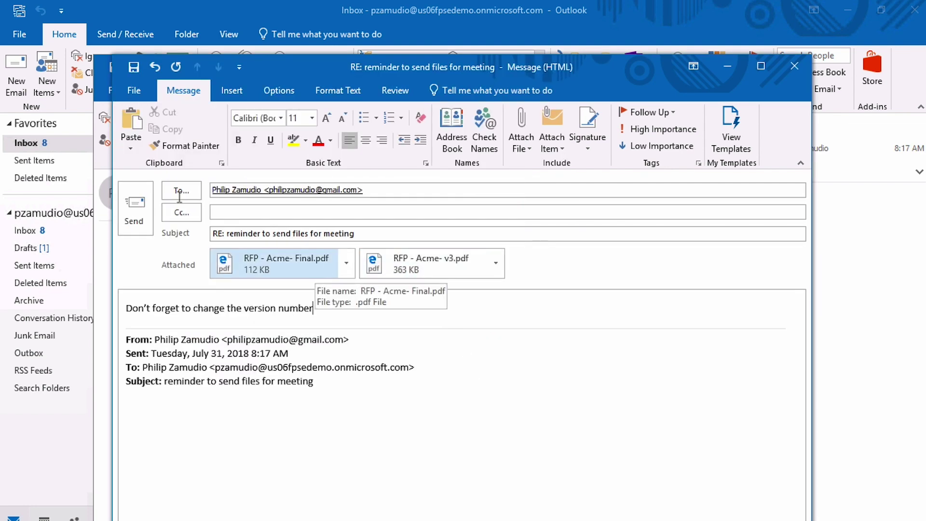
{"action": "left_click", "coordinate": [140, 211]}
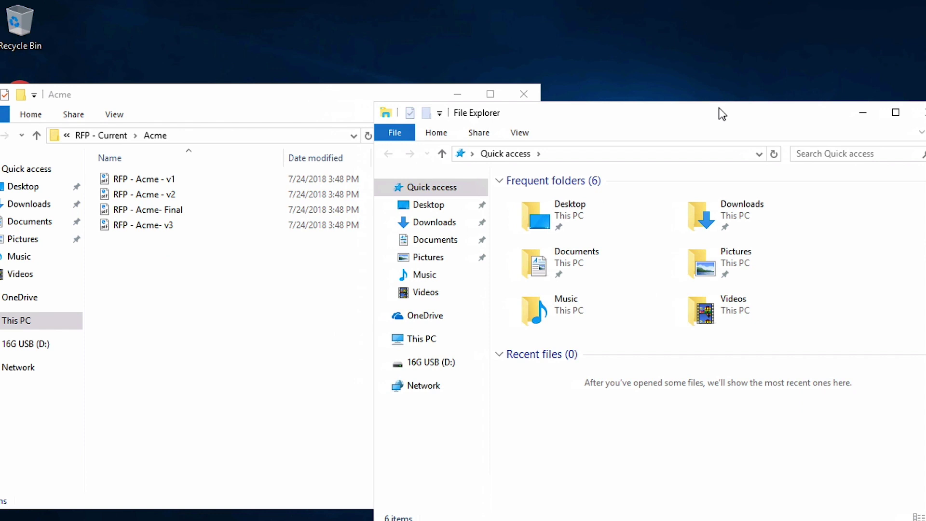
Step: Create and open a 'Meeting Prep' folder on the 16G USB (D:) drive
{"action": "left_click", "coordinate": [395, 363]}
{"action": "right_click", "coordinate": [562, 237]}
{"action": "mouse_move", "coordinate": [685, 397]}
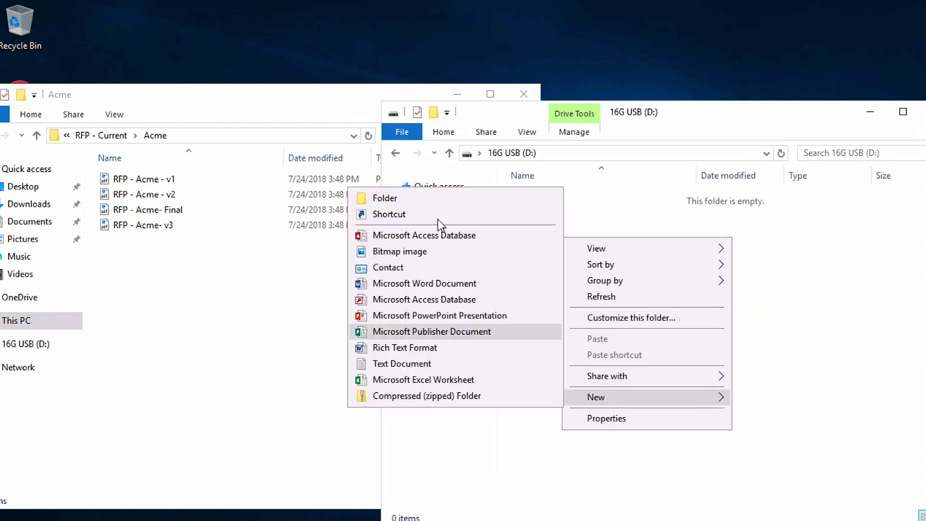
{"action": "left_click", "coordinate": [424, 198]}
{"action": "type", "text": "Meeting Prep"}
{"action": "key", "text": "Return"}
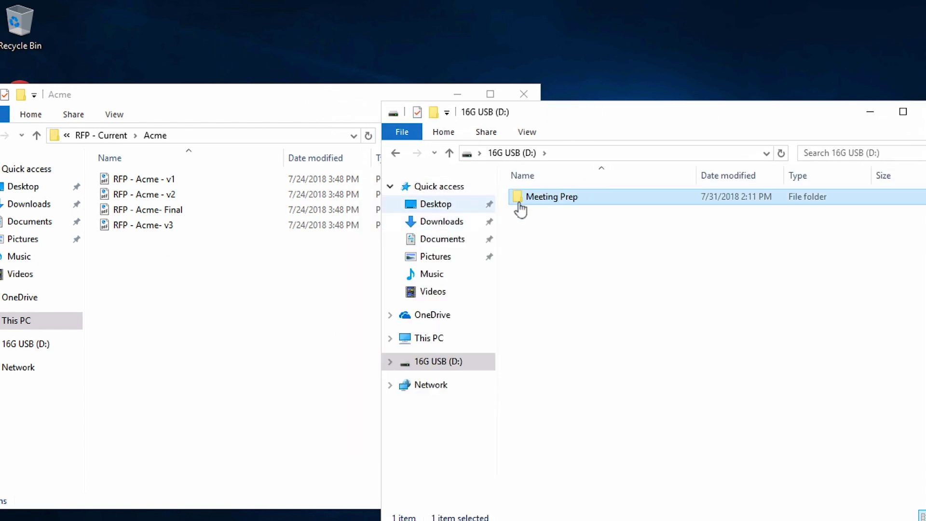
{"action": "double_click", "coordinate": [520, 209]}
Step: Copy the RFP - Acme- Final and v3 PDFs into Meeting Prep, allowing each DLP warning
{"action": "left_click", "coordinate": [170, 225]}
{"action": "left_click", "coordinate": [147, 209], "text": "ctrl"}
{"action": "left_click_drag", "start_coordinate": [291, 226], "coordinate": [626, 291]}
{"action": "left_click", "coordinate": [483, 289]}
{"action": "left_click", "coordinate": [427, 415]}
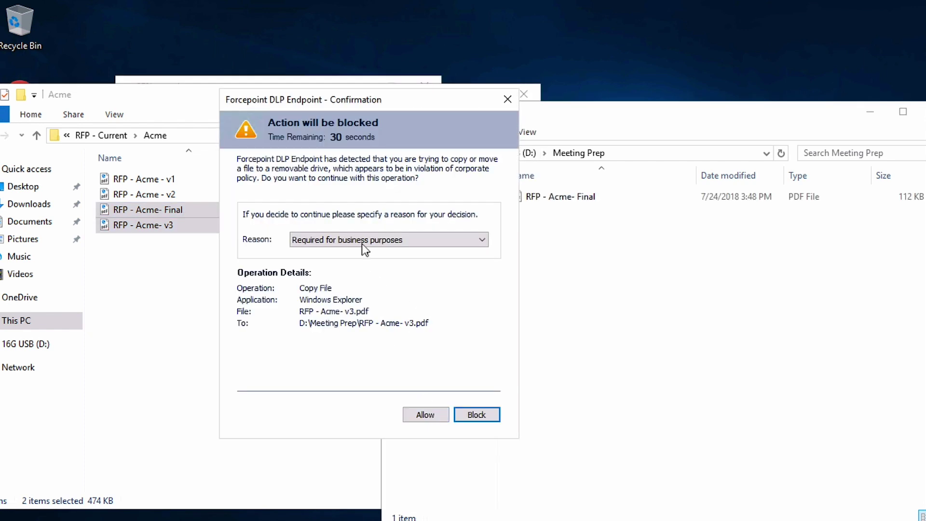
{"action": "left_click", "coordinate": [420, 415]}
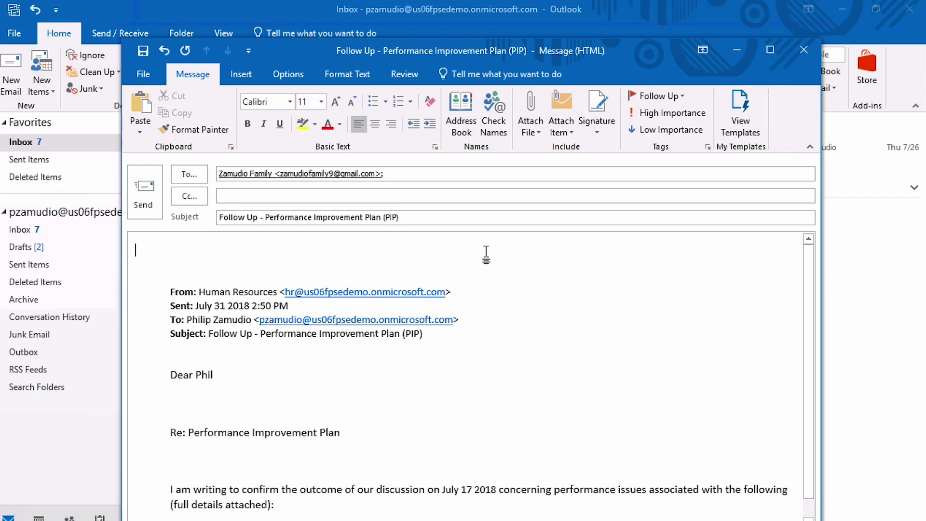
Step: Send the complaint message about overwork and open the attached resume in Word
{"action": "type", "text": "I'm so sick of this place "}
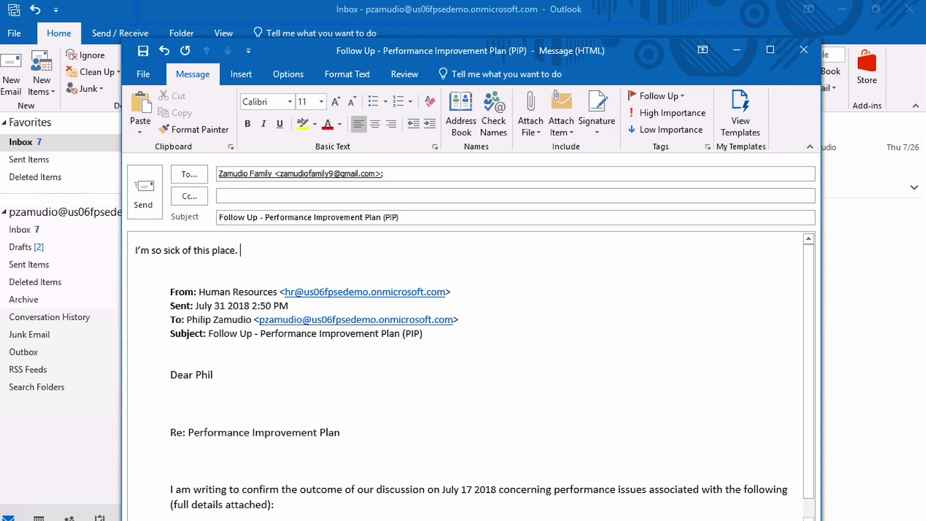
{"action": "type", "text": " I work so hard and it is still not enough for them.  I can't t"}
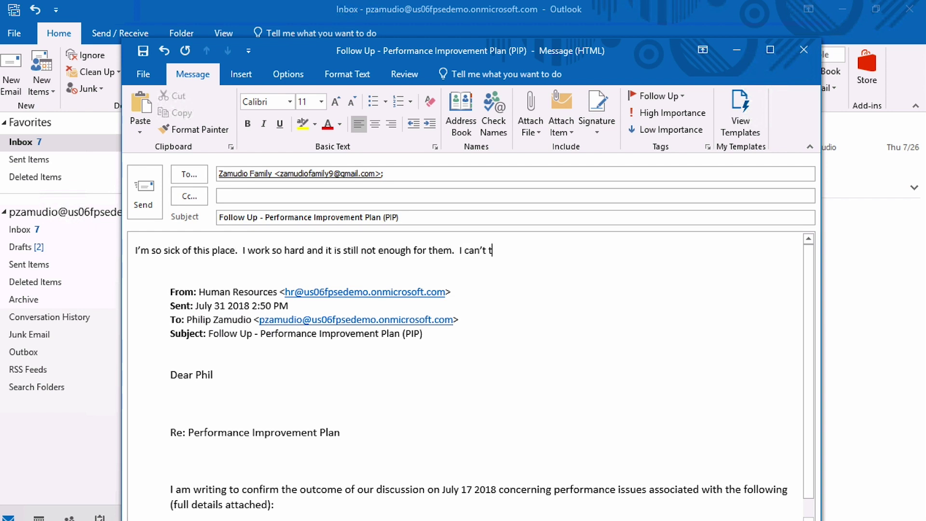
{"action": "type", "text": " and I have to get out of here.  Can you pl"}
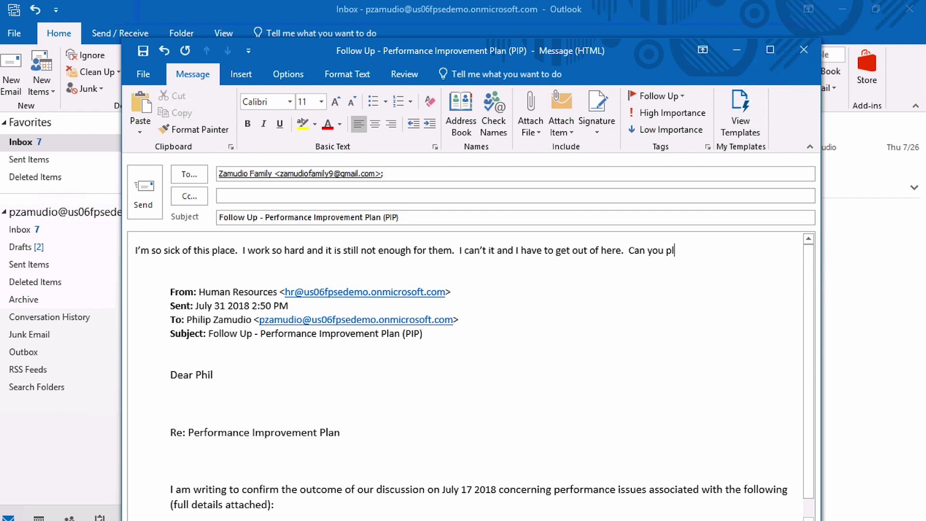
{"action": "type", "text": "ease send me my resume from the home computer."}
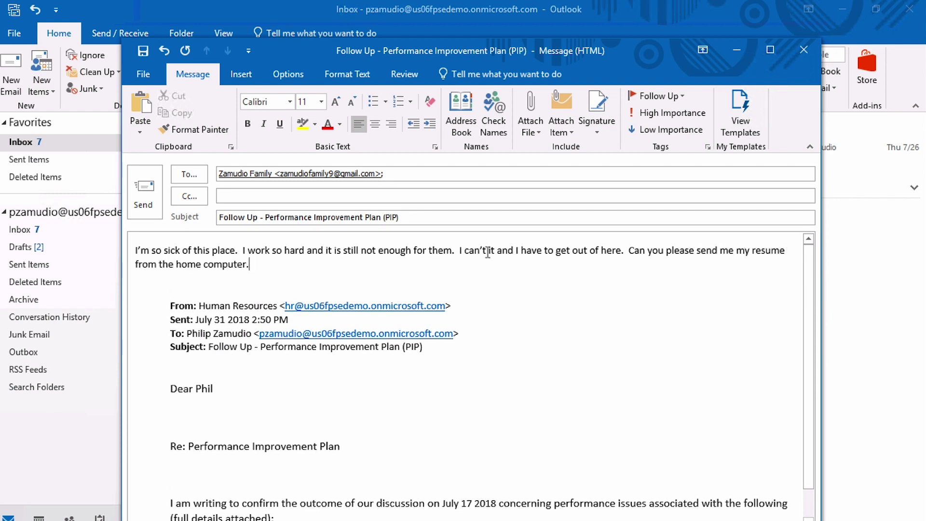
{"action": "left_click", "coordinate": [144, 192]}
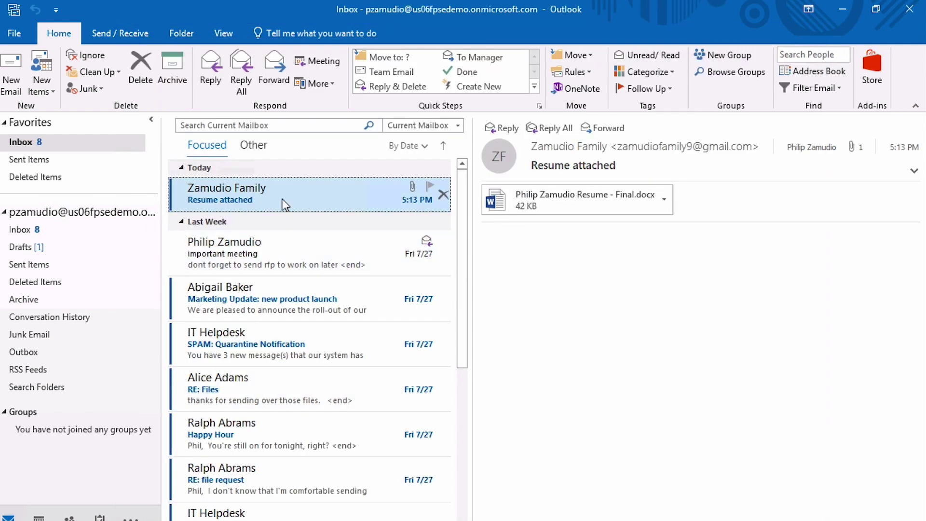
{"action": "double_click", "coordinate": [282, 199]}
{"action": "left_click", "coordinate": [232, 222]}
{"action": "double_click", "coordinate": [232, 221]}
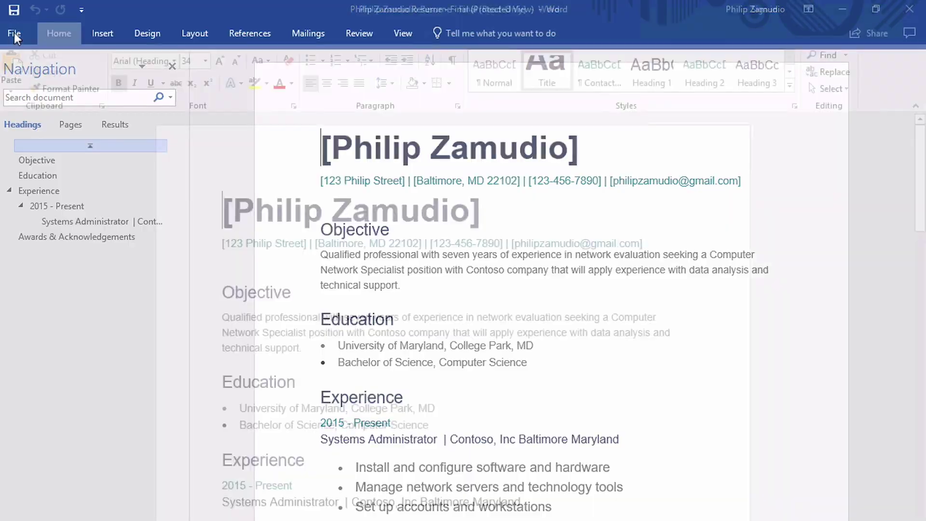
Step: Print the resume to PDF, saved under the candidate's name, then search job listings
{"action": "left_click", "coordinate": [13, 32]}
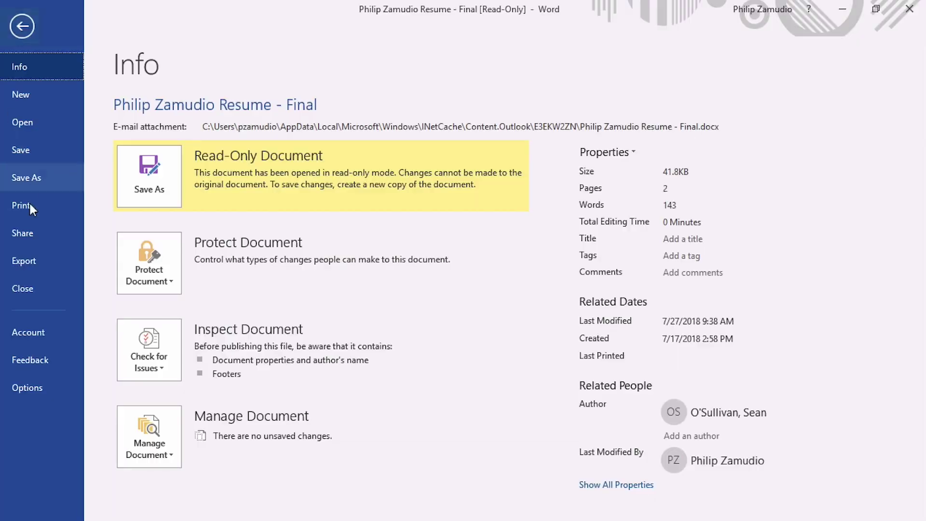
{"action": "left_click", "coordinate": [31, 207]}
{"action": "left_click", "coordinate": [207, 203]}
{"action": "left_click", "coordinate": [207, 324]}
{"action": "left_click", "coordinate": [157, 135]}
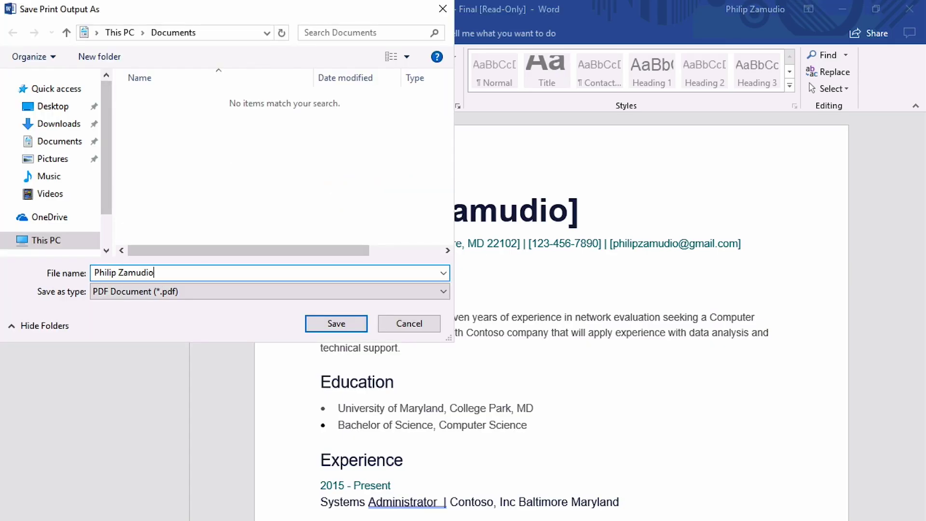
{"action": "left_click", "coordinate": [332, 321]}
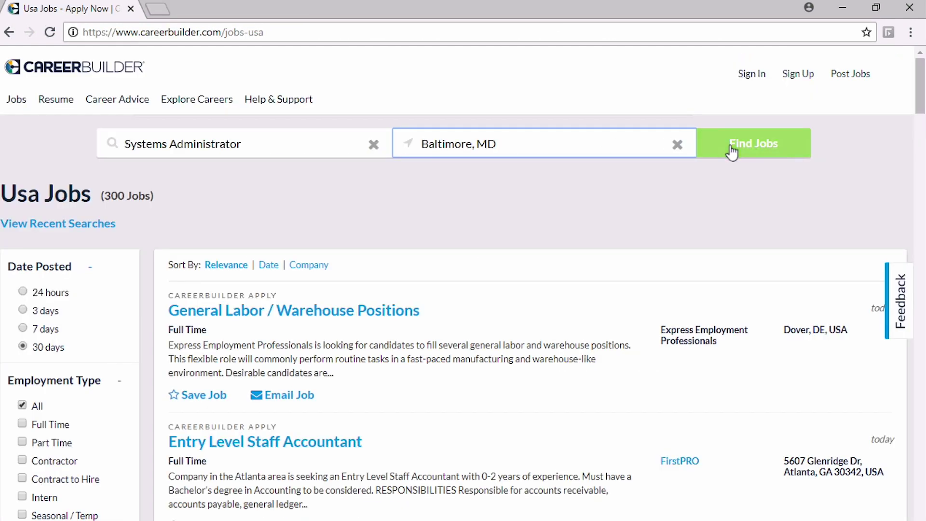
{"action": "left_click", "coordinate": [734, 149]}
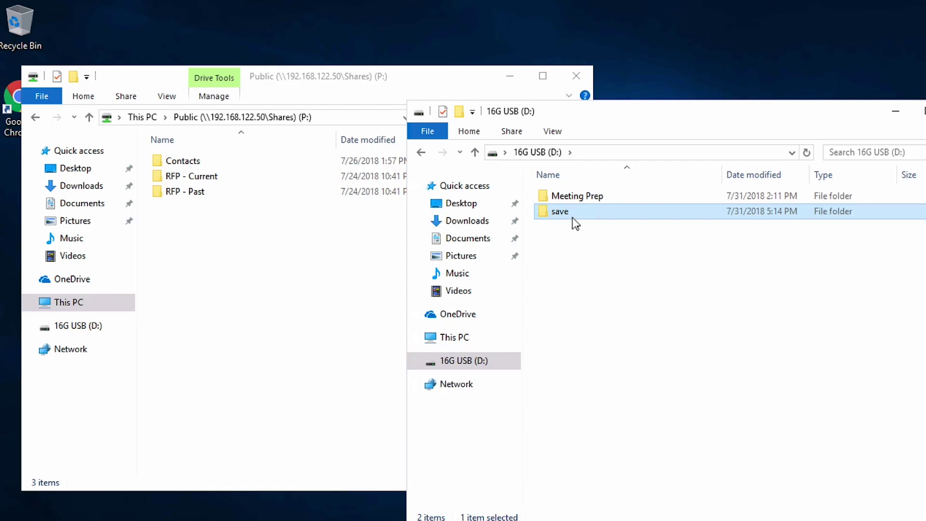
Step: Try dragging Contacts from the P: share into the USB save folder; DLP blocks it
{"action": "double_click", "coordinate": [570, 212]}
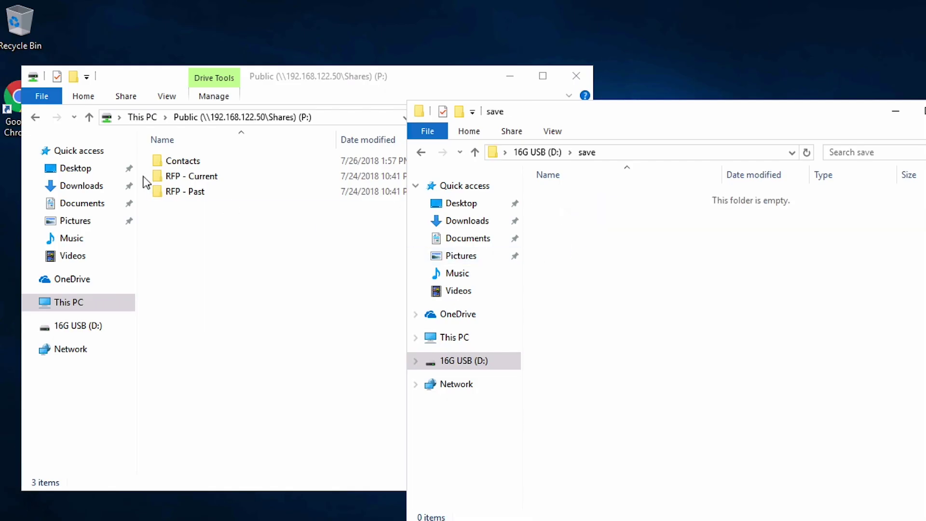
{"action": "double_click", "coordinate": [182, 163]}
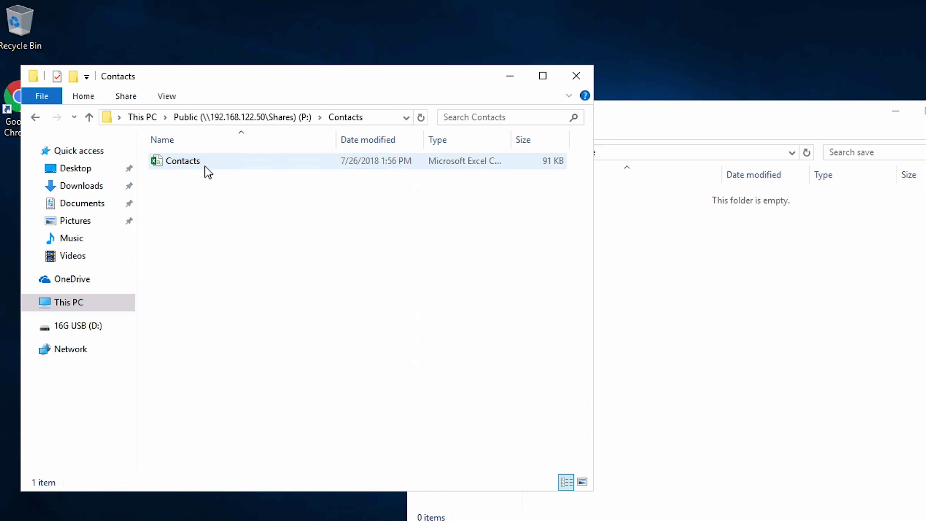
{"action": "left_click_drag", "start_coordinate": [205, 165], "coordinate": [717, 318]}
{"action": "left_click", "coordinate": [475, 287]}
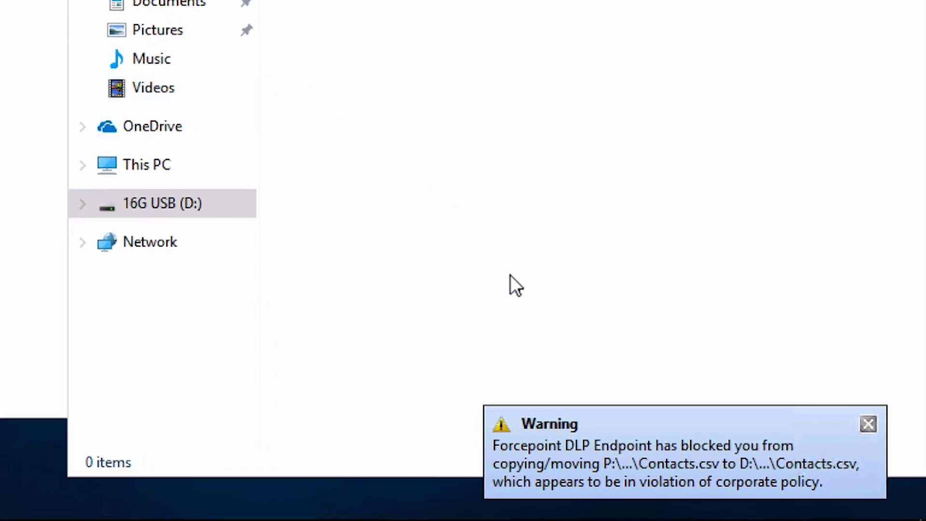
{"action": "left_click", "coordinate": [868, 424]}
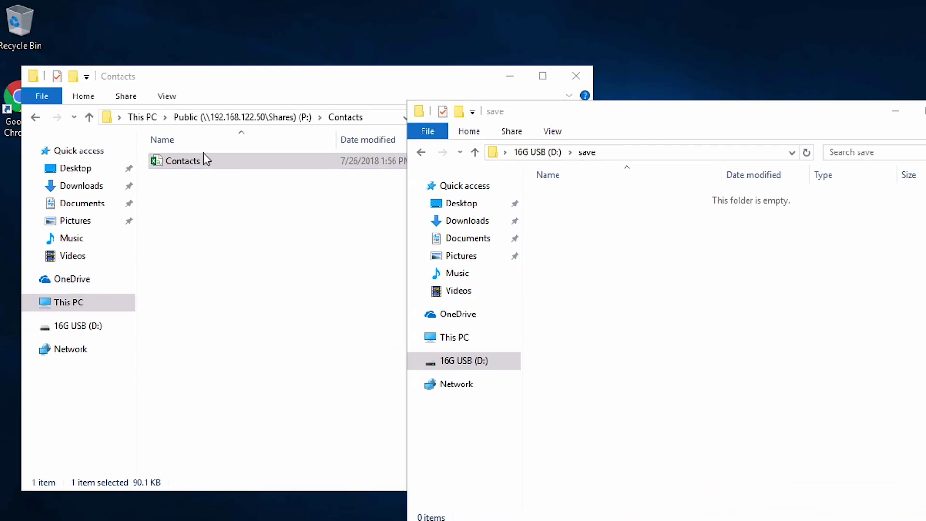
{"action": "left_click", "coordinate": [203, 152]}
{"action": "left_click", "coordinate": [35, 117]}
Step: Copy the 20 client folders, 3Deeming through Zilphur, into the USB save folder and answer DLP
{"action": "double_click", "coordinate": [208, 178]}
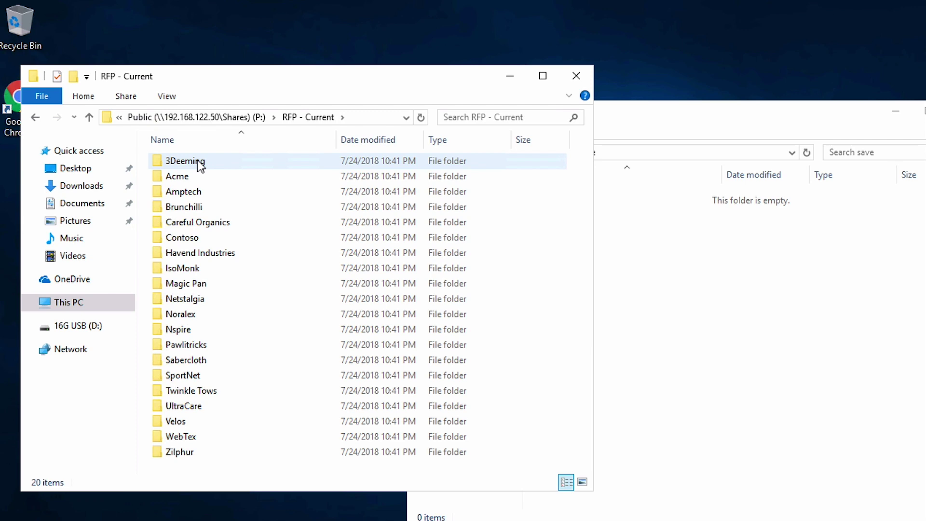
{"action": "left_click", "coordinate": [200, 165]}
{"action": "left_click", "coordinate": [217, 451], "text": "shift"}
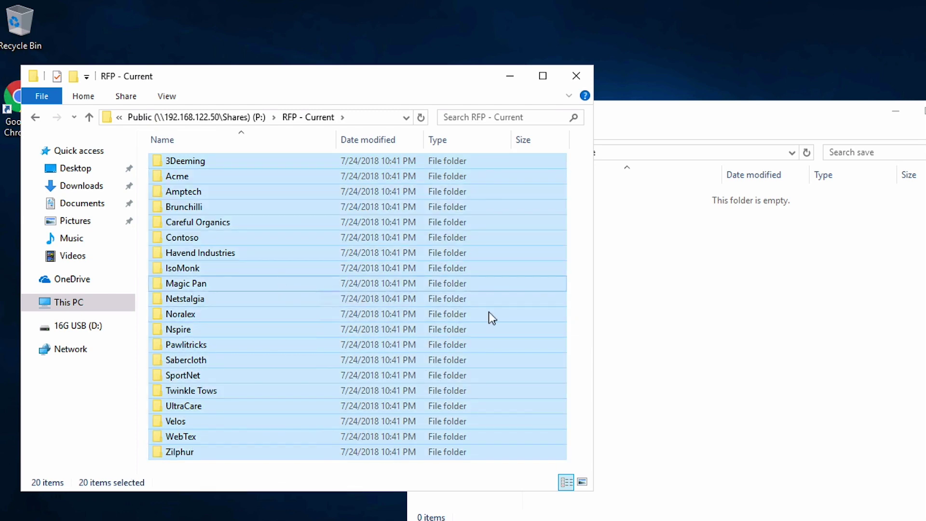
{"action": "left_click_drag", "start_coordinate": [492, 318], "coordinate": [765, 341]}
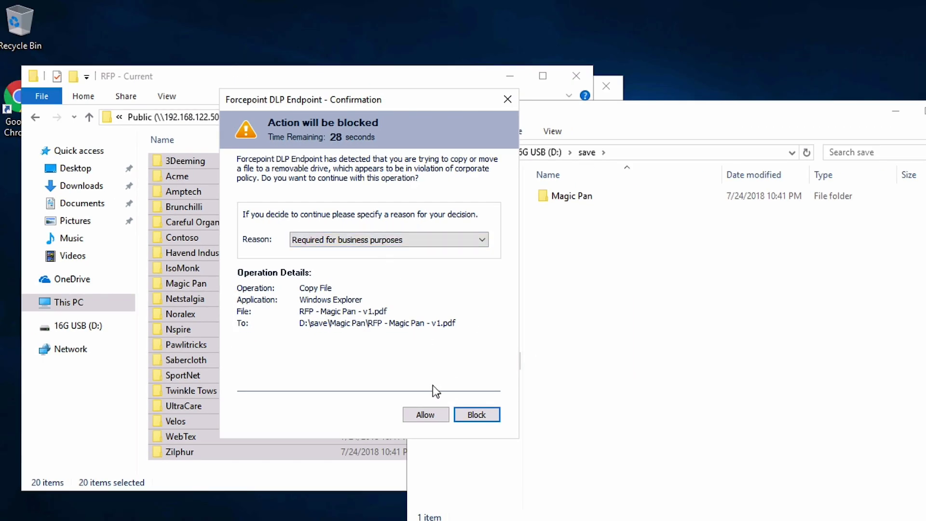
{"action": "left_click", "coordinate": [426, 414]}
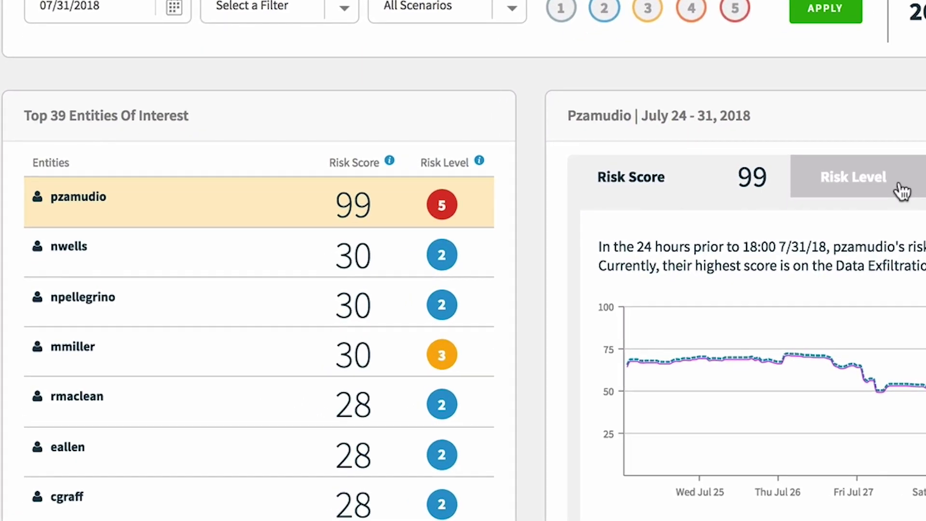
Step: Check the Risk Level and Risk Score charts, then open the Data Exfiltration (DE) timeline
{"action": "left_click", "coordinate": [744, 209]}
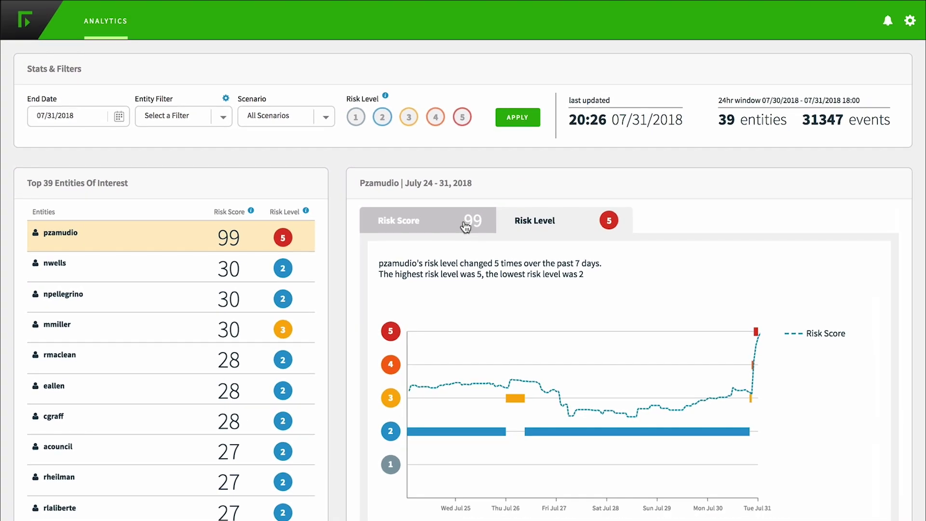
{"action": "left_click", "coordinate": [816, 172]}
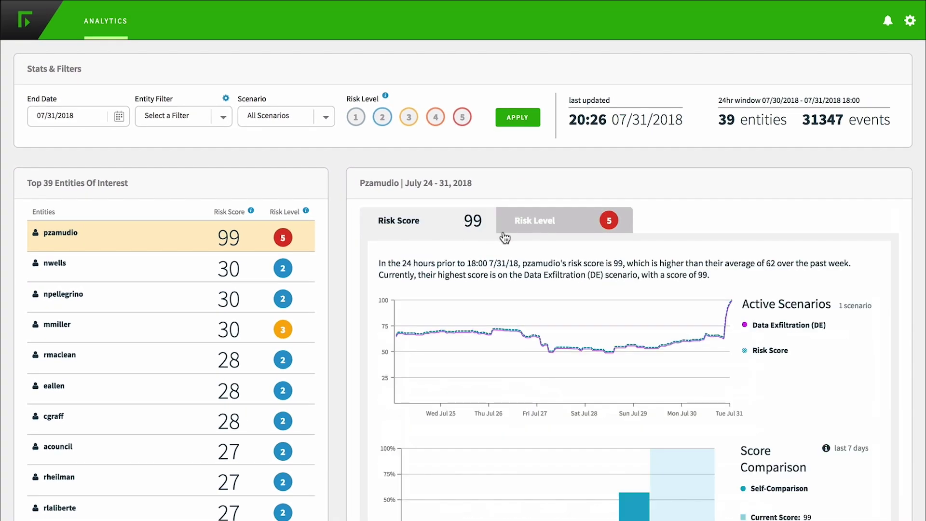
{"action": "left_click", "coordinate": [774, 327]}
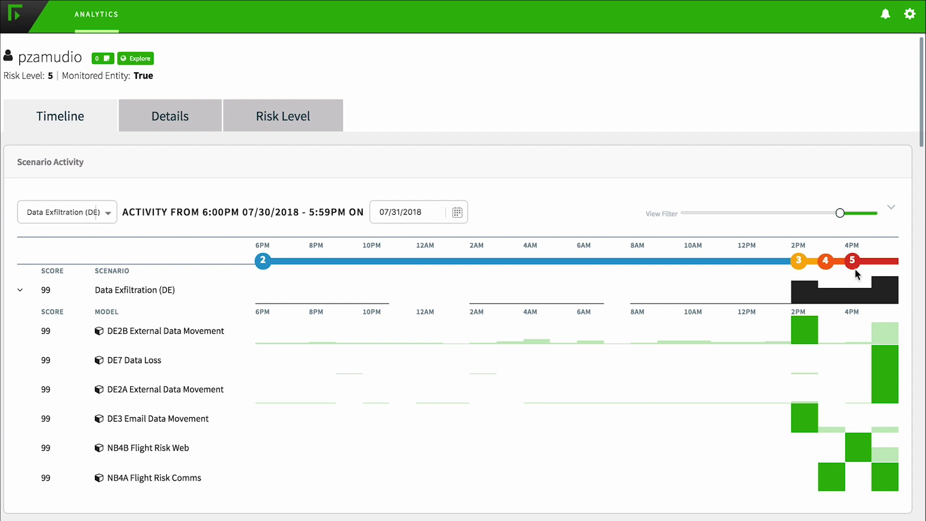
{"action": "mouse_move", "coordinate": [808, 330]}
{"action": "mouse_move", "coordinate": [884, 365]}
{"action": "scroll", "coordinate": [819, 487], "scroll_direction": "down", "scroll_amount": 1}
{"action": "scroll", "coordinate": [845, 515], "scroll_direction": "down", "scroll_amount": 3}
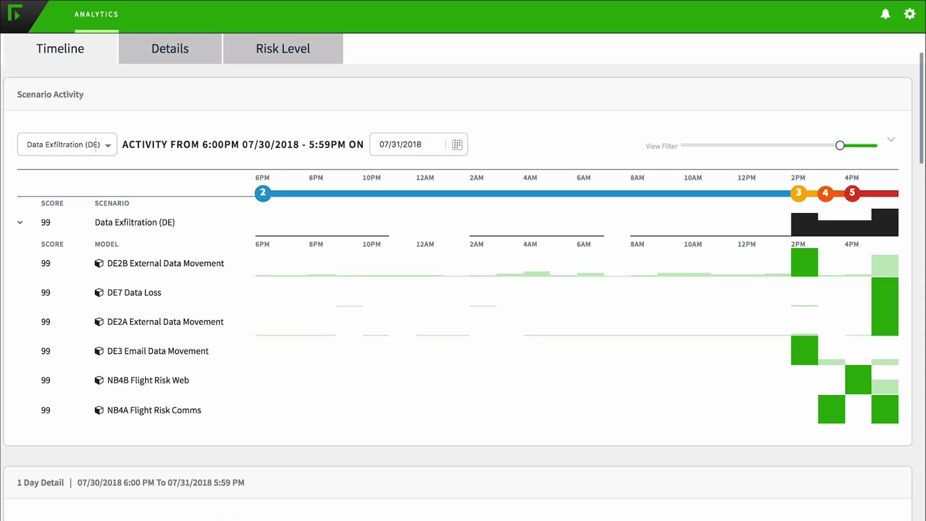
{"action": "scroll", "coordinate": [42, 460], "scroll_direction": "down", "scroll_amount": 5}
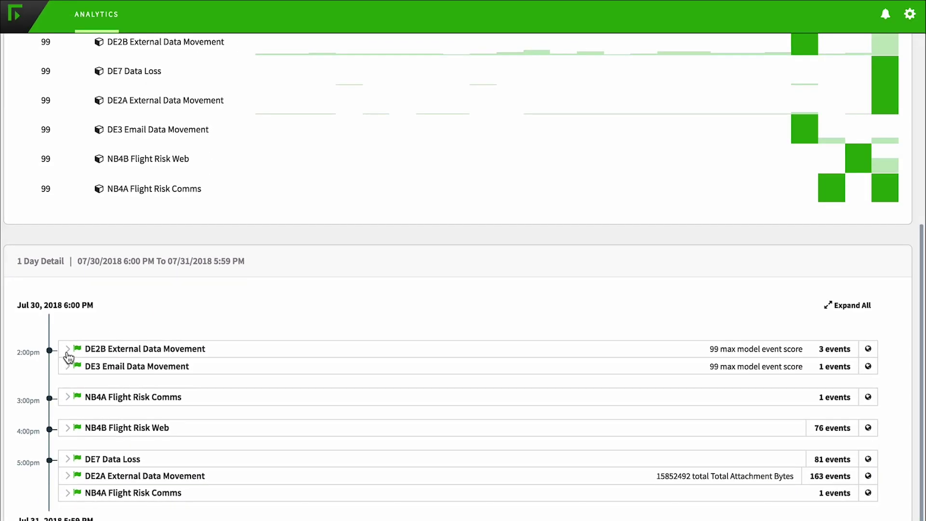
Step: Expand DE2B External Data Movement and review its email event in an enlarged details pane
{"action": "left_click", "coordinate": [68, 349]}
{"action": "scroll", "coordinate": [333, 388], "scroll_direction": "down", "scroll_amount": 1}
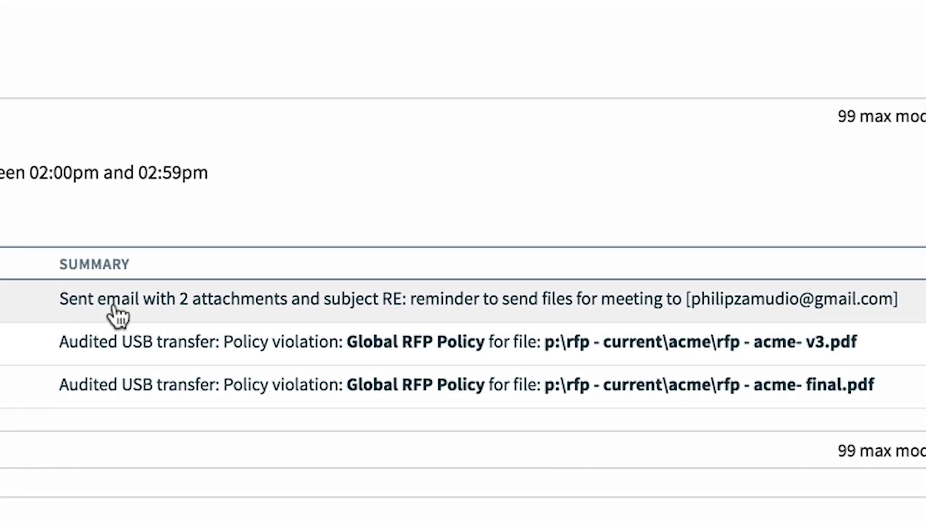
{"action": "left_click", "coordinate": [115, 314]}
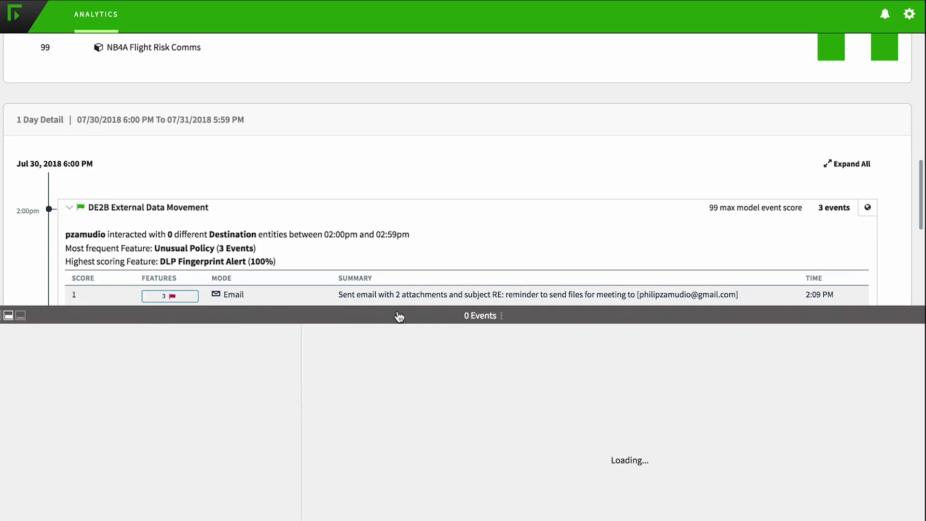
{"action": "left_click_drag", "start_coordinate": [456, 315], "coordinate": [468, 181]}
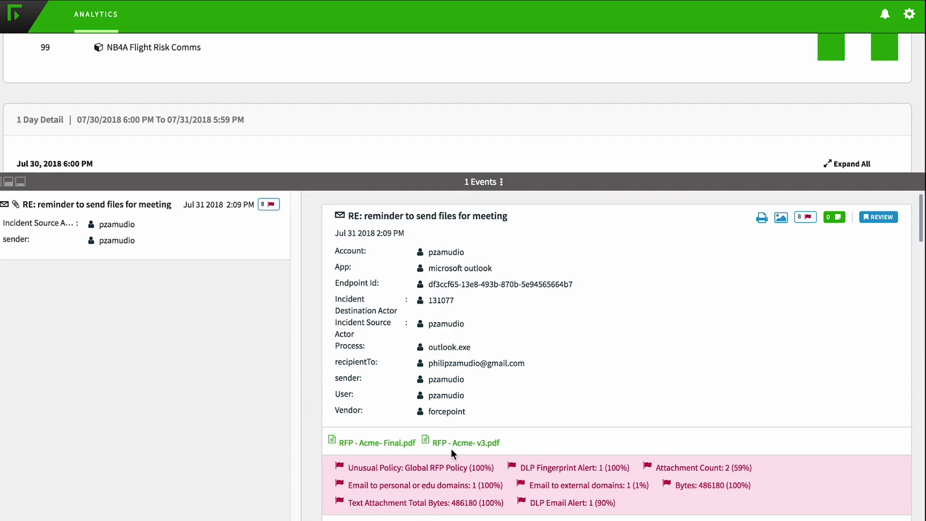
{"action": "scroll", "coordinate": [451, 449], "scroll_direction": "down", "scroll_amount": 2}
{"action": "scroll", "coordinate": [464, 425], "scroll_direction": "up", "scroll_amount": 2}
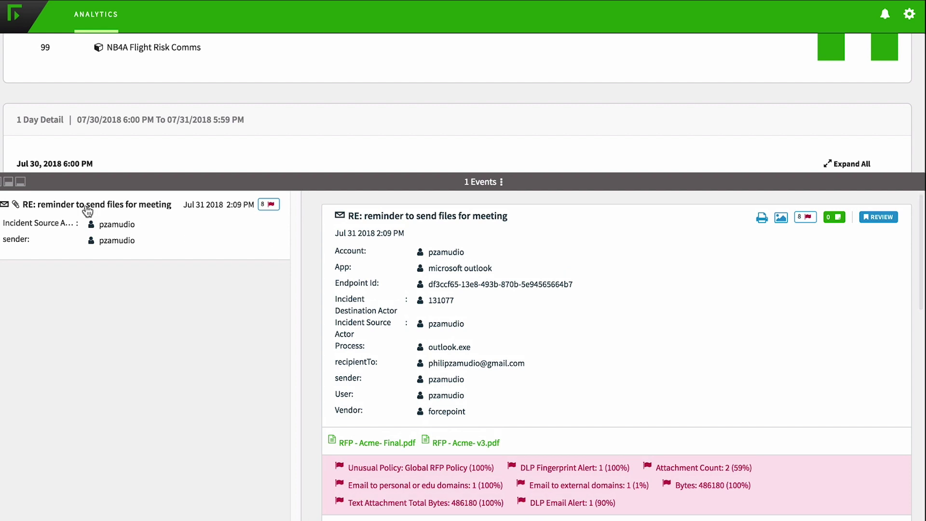
{"action": "left_click", "coordinate": [21, 181]}
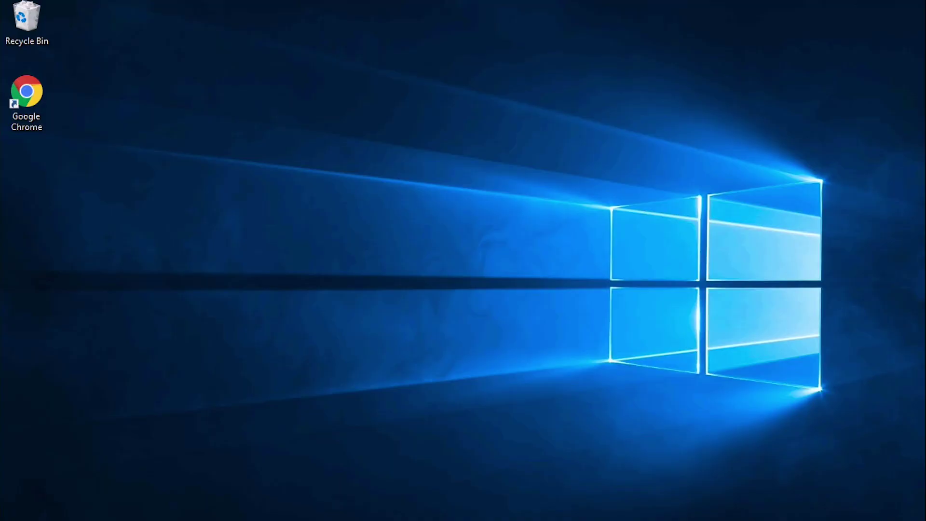
{"action": "key", "text": "super+e"}
Step: Open Public (P:) > RFP - Past beside 16G USB (D:) and try copying Past-RFP-2017.zip across
{"action": "left_click", "coordinate": [405, 289]}
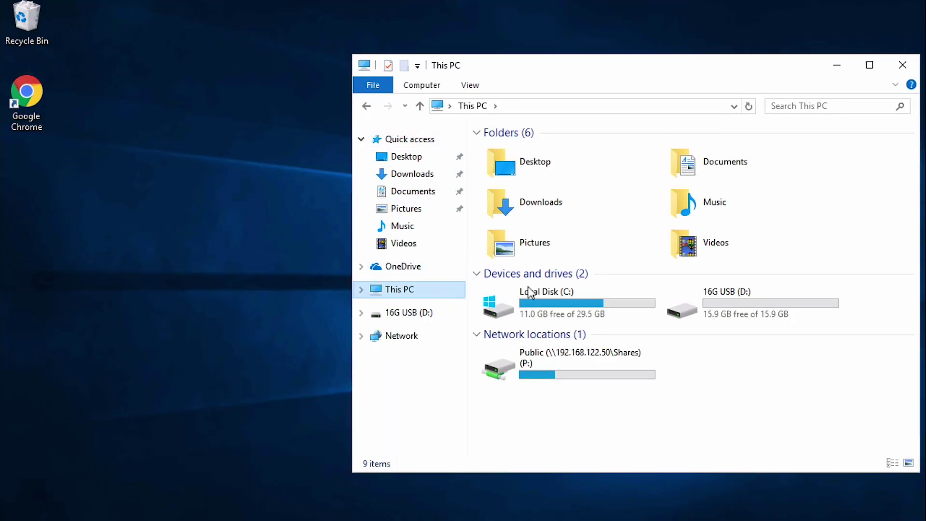
{"action": "double_click", "coordinate": [593, 354]}
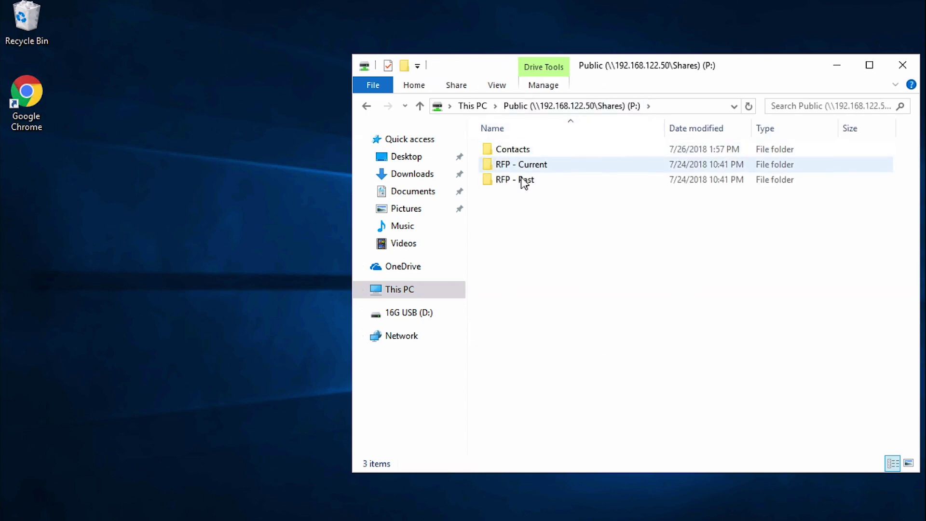
{"action": "double_click", "coordinate": [525, 181]}
{"action": "mouse_move", "coordinate": [663, 71]}
{"action": "left_mouse_down"}
{"action": "mouse_move", "coordinate": [336, 71]}
{"action": "mouse_move", "coordinate": [663, 79]}
{"action": "left_mouse_up"}
{"action": "right_click", "coordinate": [85, 518]}
{"action": "left_click", "coordinate": [86, 476]}
{"action": "left_click", "coordinate": [399, 332]}
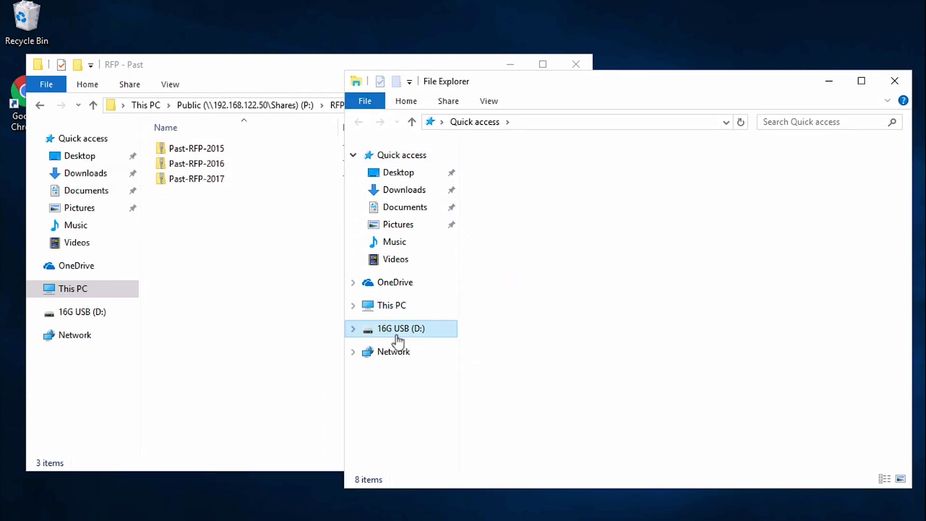
{"action": "left_click", "coordinate": [248, 207]}
{"action": "left_click_drag", "start_coordinate": [193, 181], "coordinate": [678, 260]}
{"action": "left_click", "coordinate": [494, 280]}
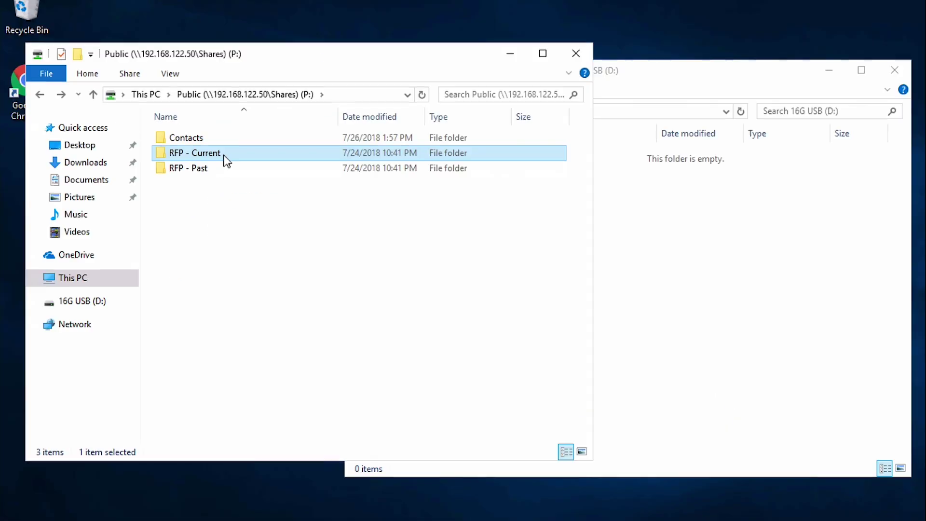
Step: Try copying the two Acme RFP PDFs from RFP - Current\Acme onto the USB drive
{"action": "double_click", "coordinate": [223, 160]}
{"action": "left_click", "coordinate": [186, 156]}
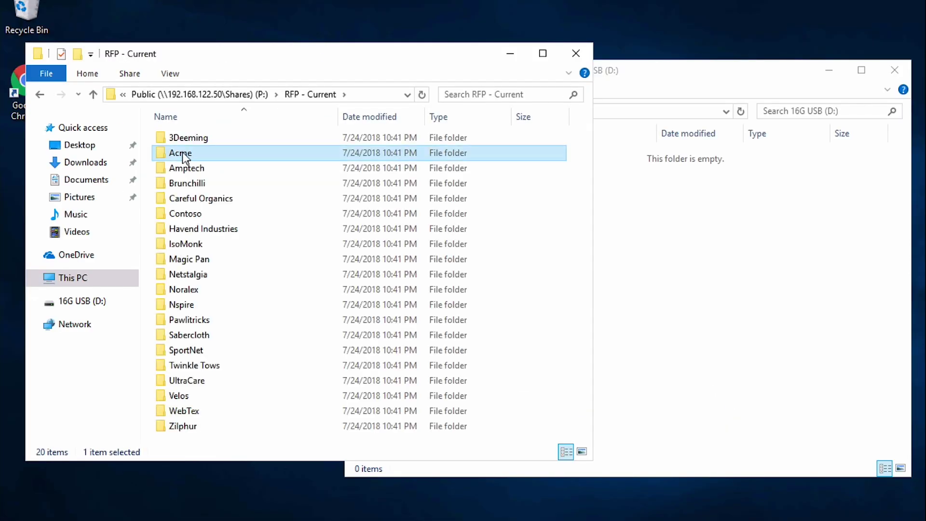
{"action": "double_click", "coordinate": [186, 156]}
{"action": "left_click_drag", "start_coordinate": [213, 174], "coordinate": [712, 238]}
{"action": "left_click", "coordinate": [512, 275]}
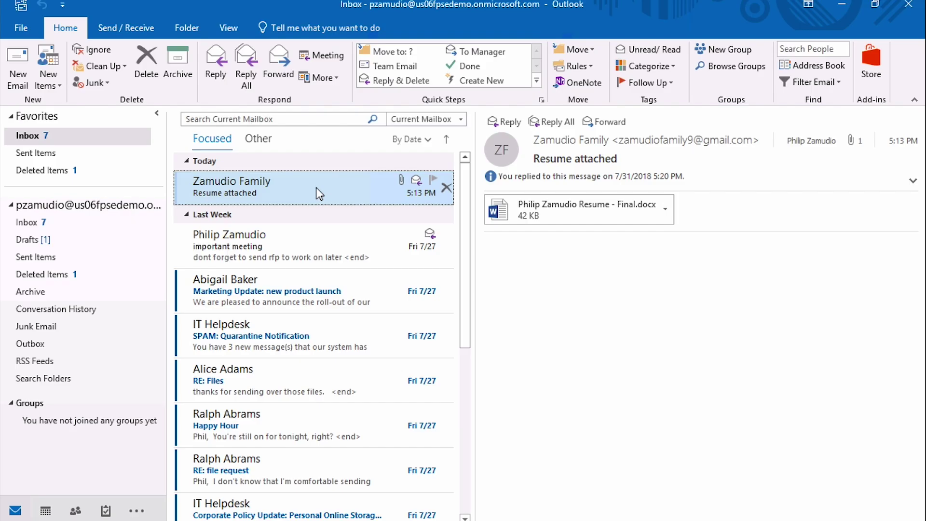
{"action": "double_click", "coordinate": [316, 186]}
Step: Reply to the Resume message with RFP - Acme- Final and v3 PDFs from RFP - Current\Acme attached
{"action": "left_click", "coordinate": [243, 103]}
{"action": "left_click", "coordinate": [495, 72]}
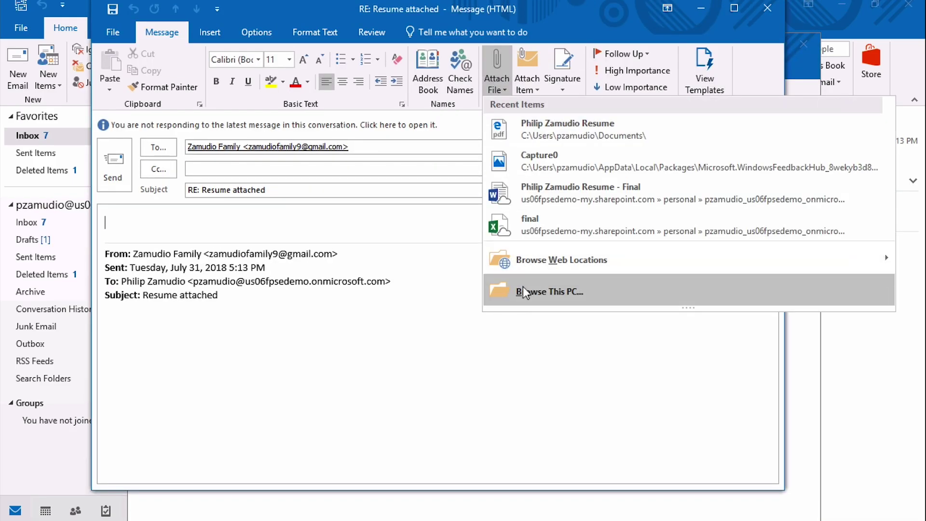
{"action": "left_click", "coordinate": [523, 287]}
{"action": "double_click", "coordinate": [262, 112]}
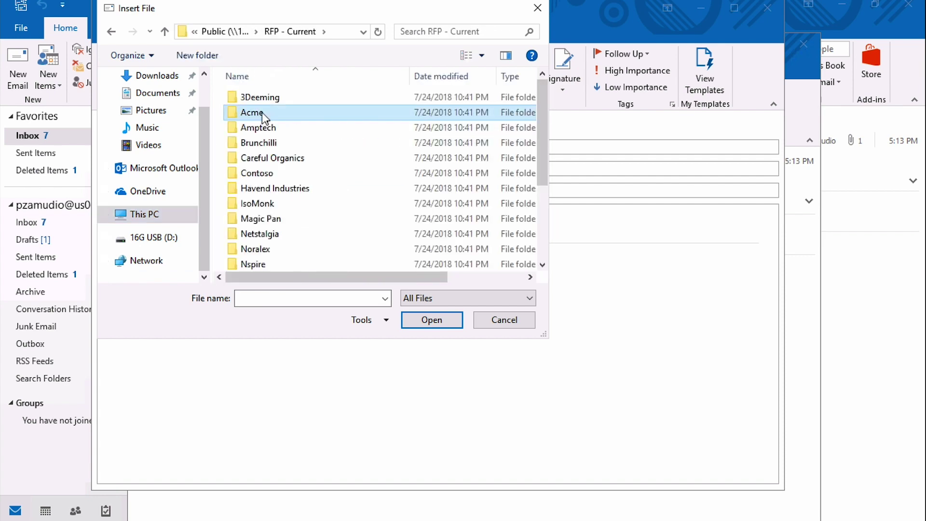
{"action": "left_click", "coordinate": [269, 127]}
{"action": "left_click", "coordinate": [269, 142], "text": "ctrl"}
{"action": "left_click", "coordinate": [430, 319]}
{"action": "left_click", "coordinate": [118, 164]}
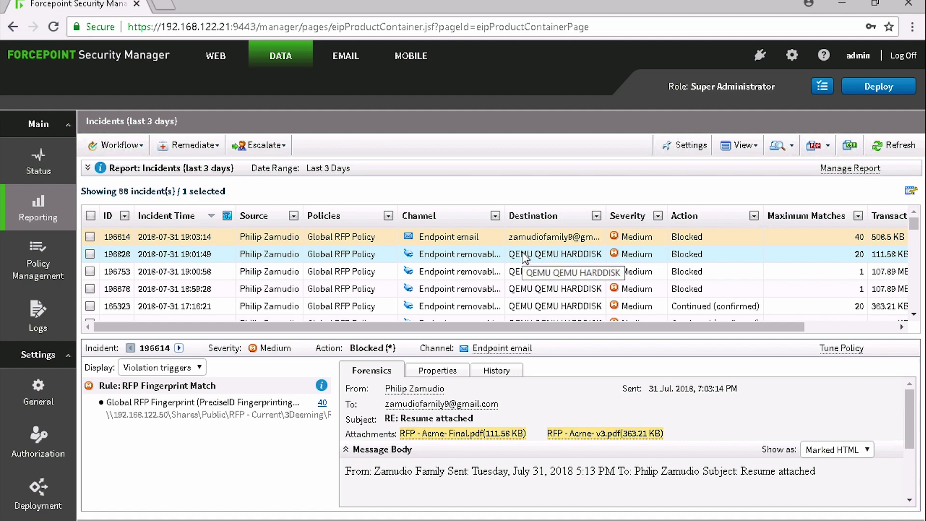
Step: View forensics for each blocked removable-media incident, including 196753 and the 7:00:57 PM QEMU HARDDISK copy
{"action": "left_click", "coordinate": [525, 258]}
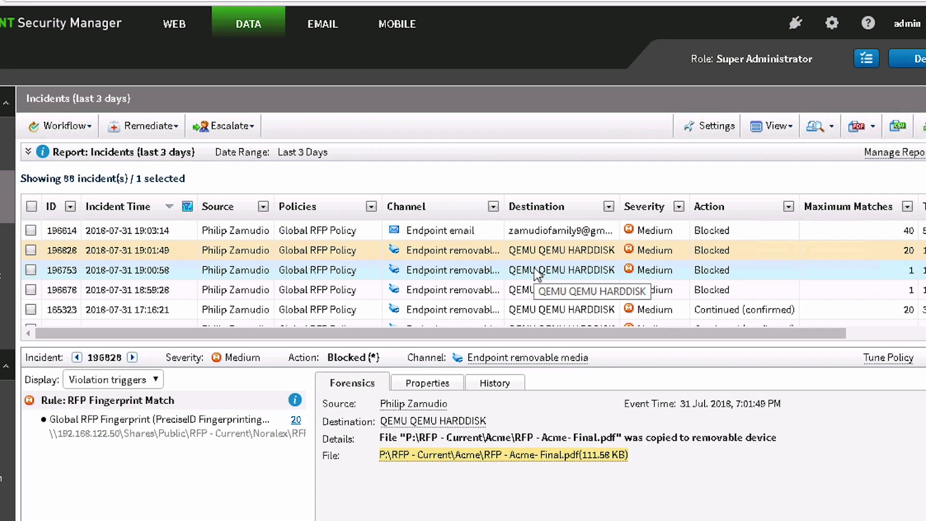
{"action": "left_click", "coordinate": [534, 268]}
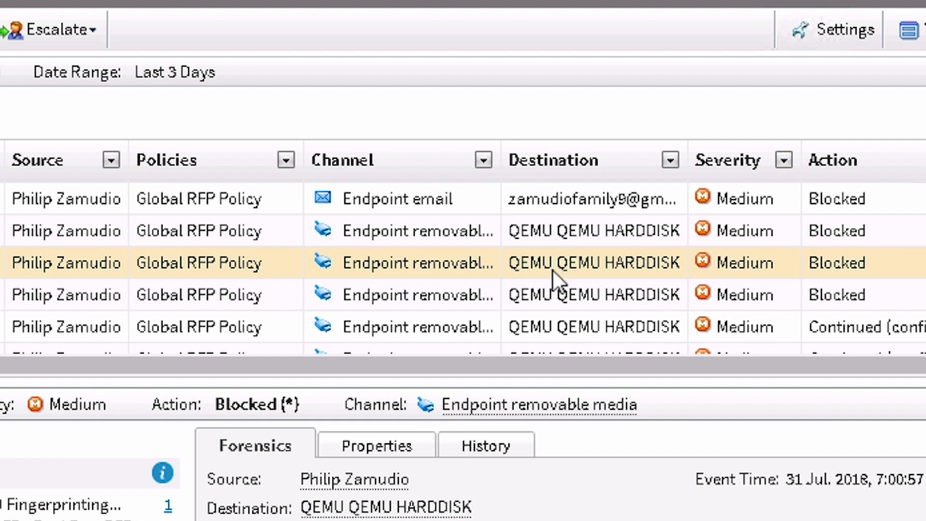
{"action": "left_click", "coordinate": [554, 300]}
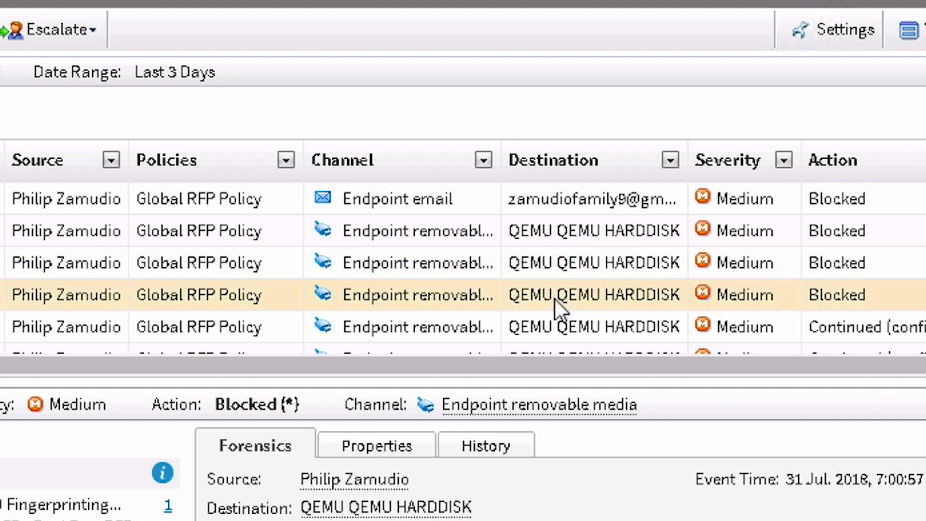